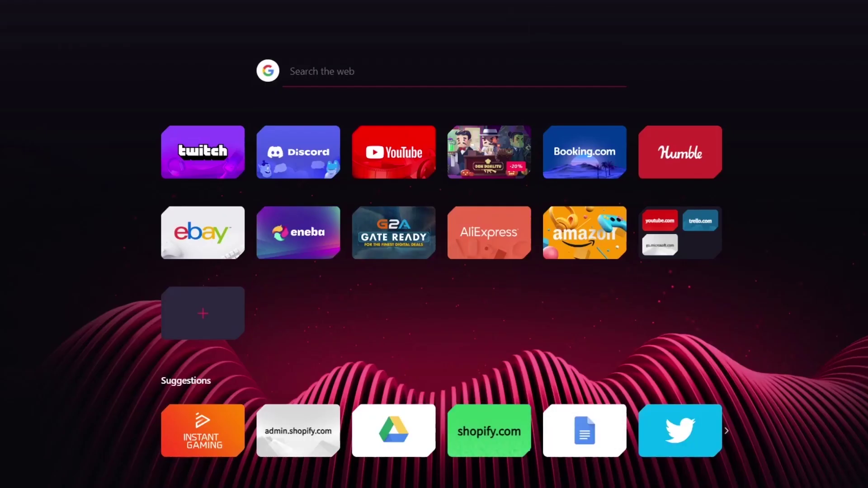
Search Google for 'google merchant' and open 'Merchant Center: Promote Products Online' from the first result
type("go")
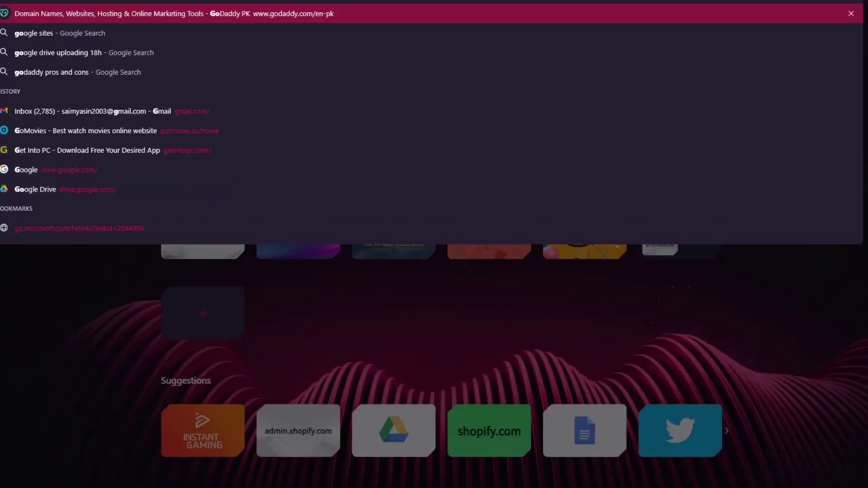
type("ogle merchant")
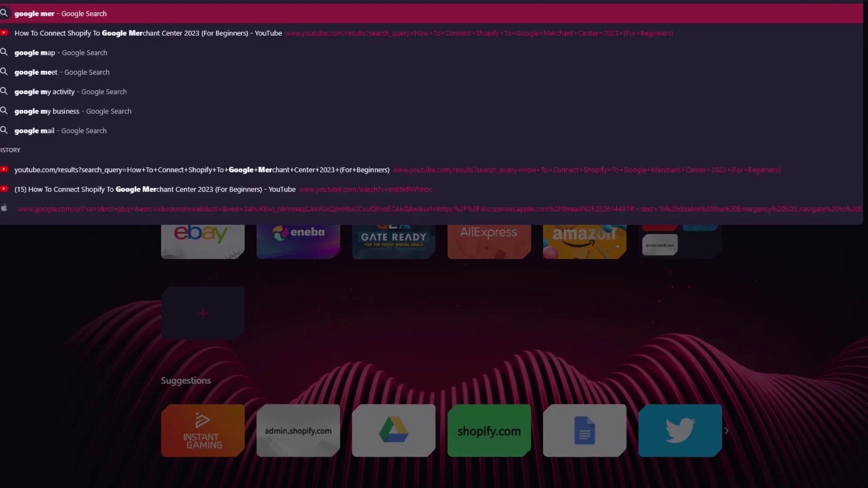
key("Return")
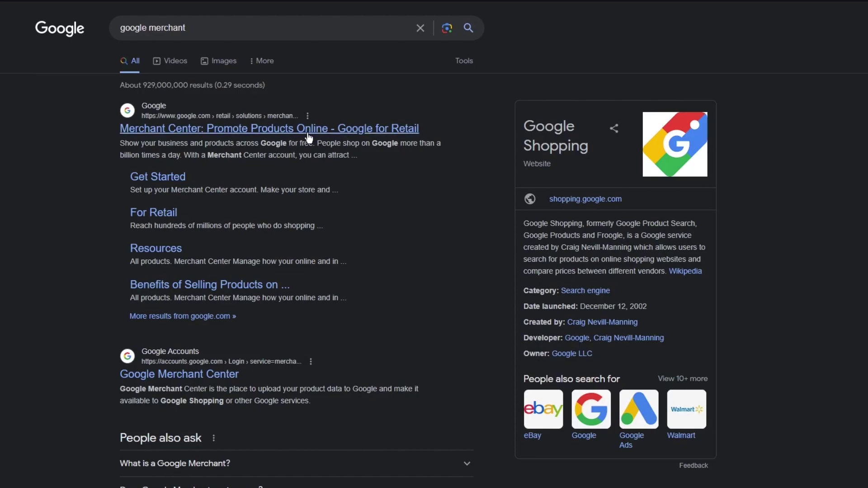
left_click(286, 108)
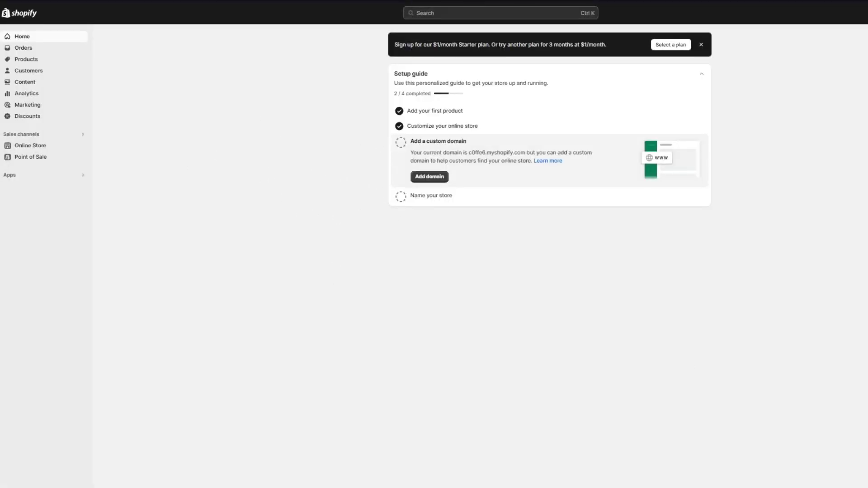
left_click(30, 147)
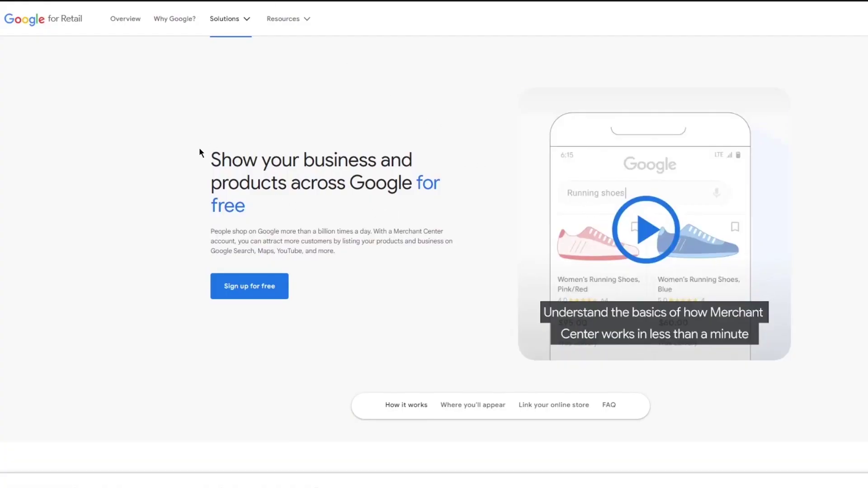
left_click_drag(199, 154, 401, 213)
Dismiss the Welcome to Merchant Center Next intro to reach the 'No products added yet' page
left_click(401, 213)
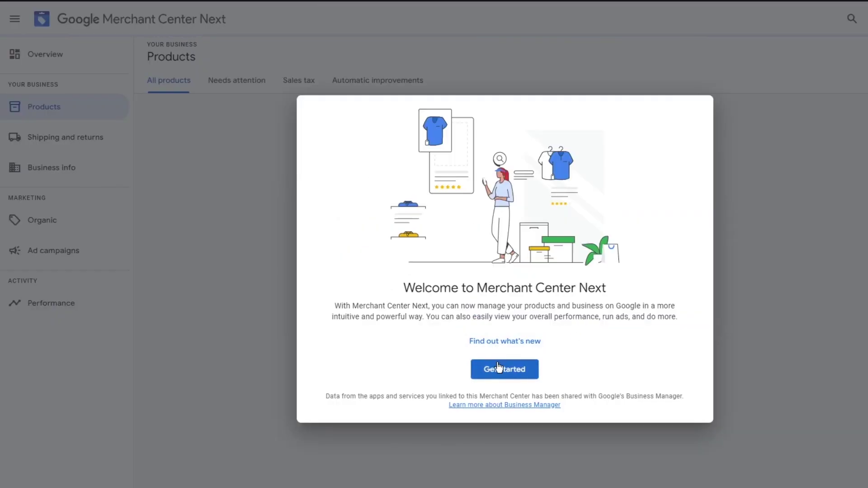
left_click(481, 380)
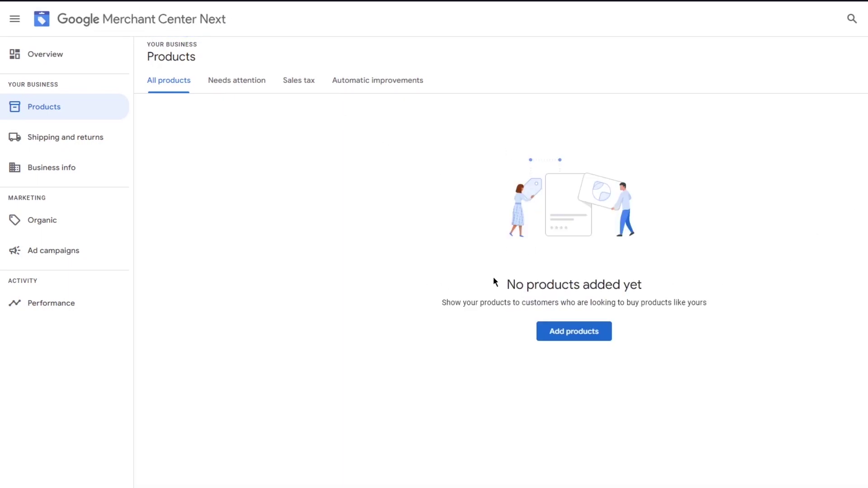
left_click_drag(493, 280, 798, 307)
triple_click(449, 302)
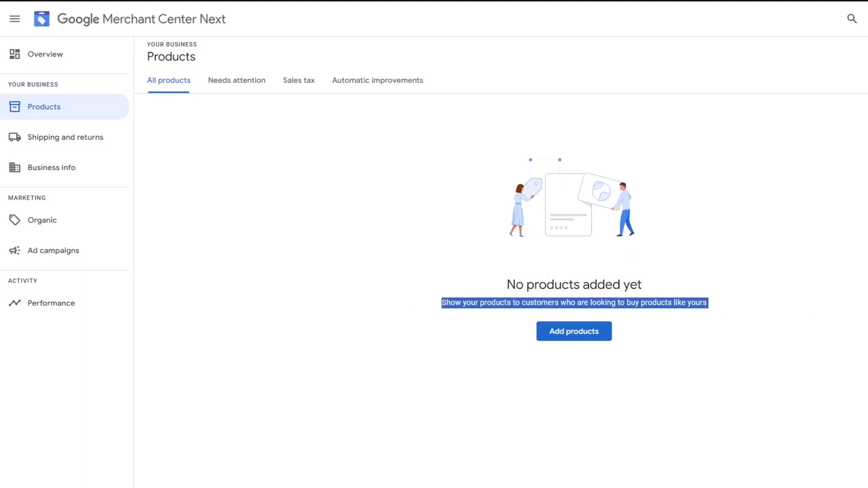
left_click(802, 310)
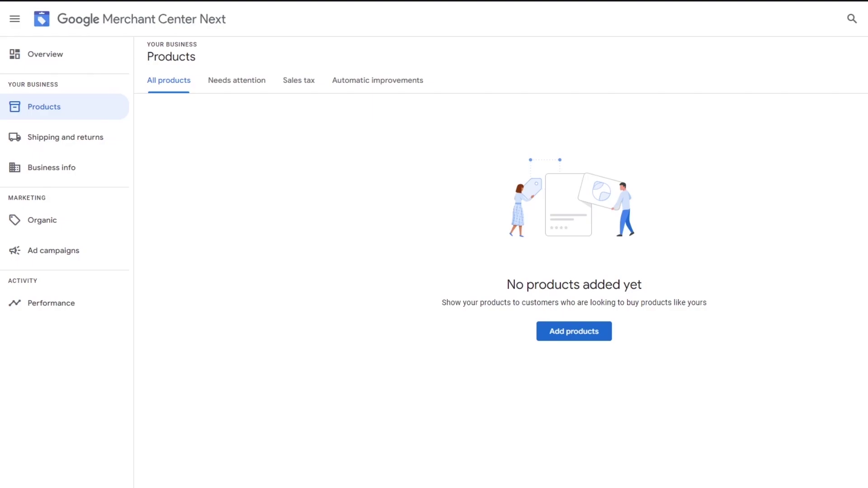
left_click(578, 343)
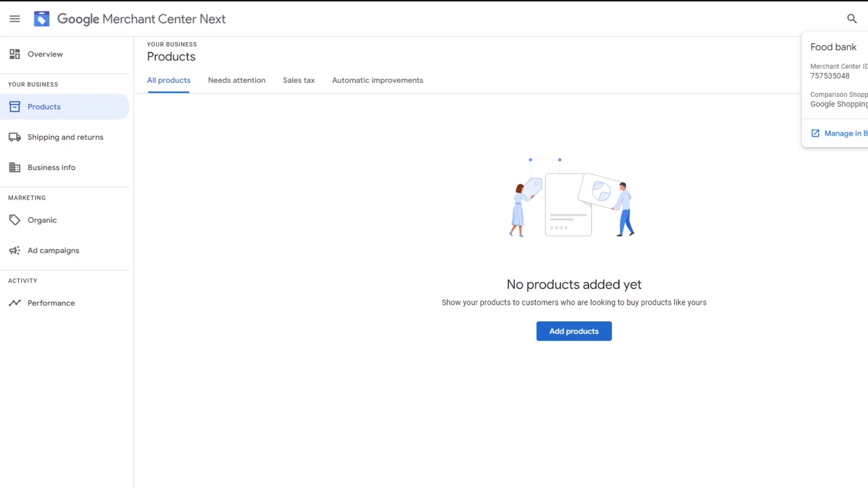
left_click(784, 185)
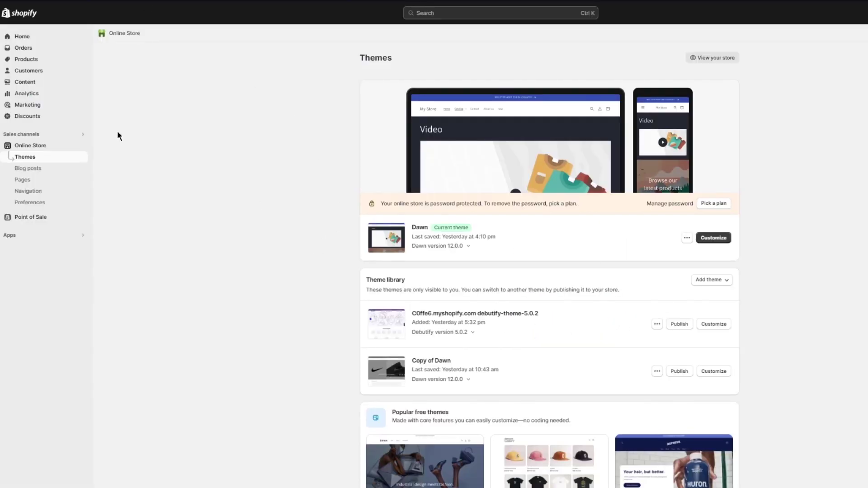
Go to the Shopify admin's Products list showing the store's four active items
left_click(24, 60)
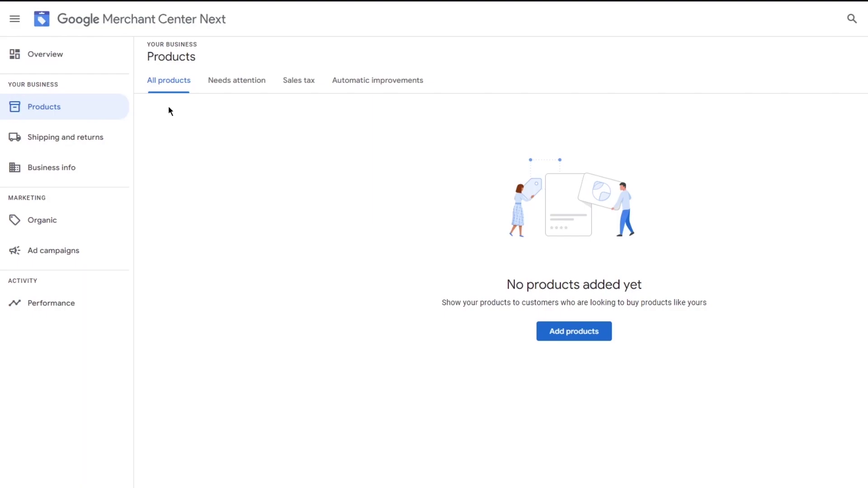
Review the 'Show your products on Google' checklist on the Merchant Center Overview, including online store and shipping steps
left_click(40, 62)
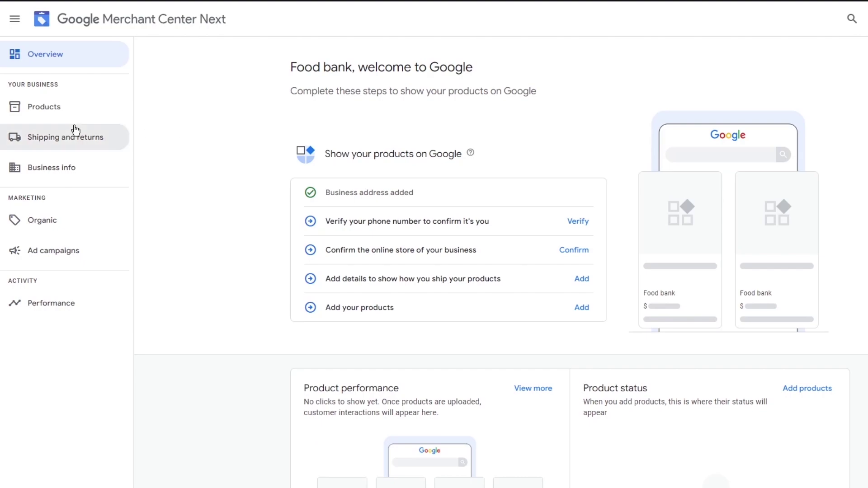
left_click_drag(243, 185, 423, 374)
left_click(286, 239)
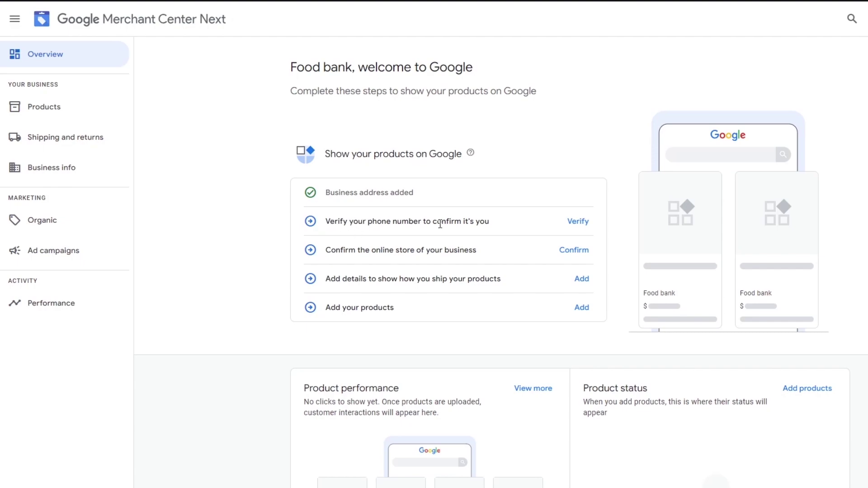
left_click_drag(332, 250, 520, 266)
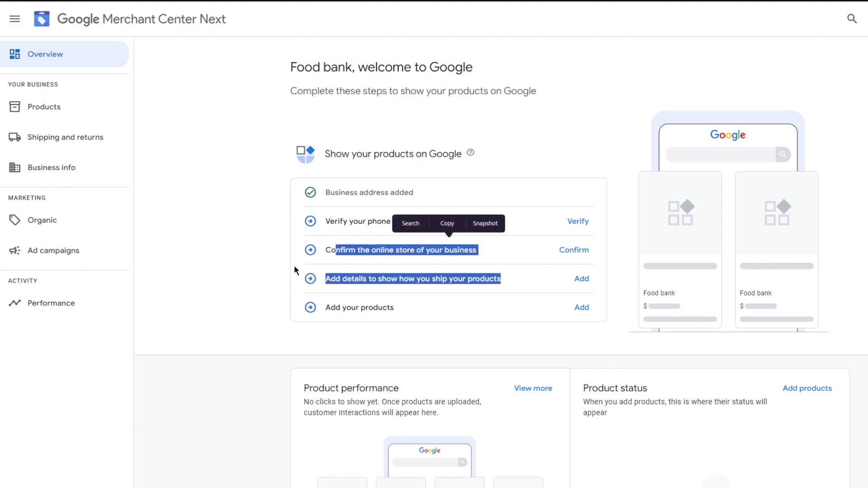
left_click(271, 264)
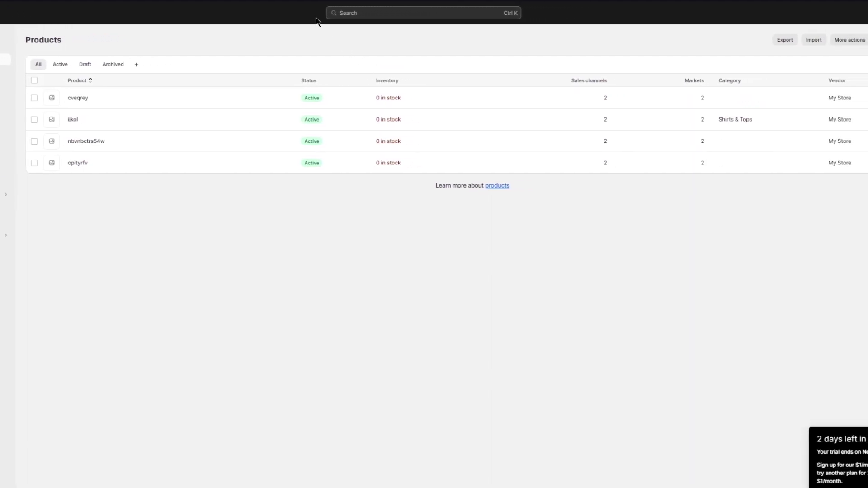
Go from the Shopify admin's apps list to the Shopify App Store
left_click(359, 16)
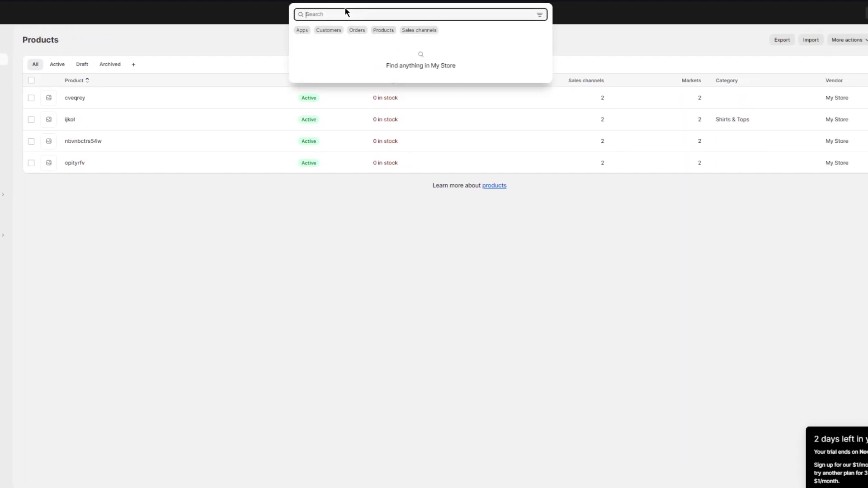
left_click(26, 240)
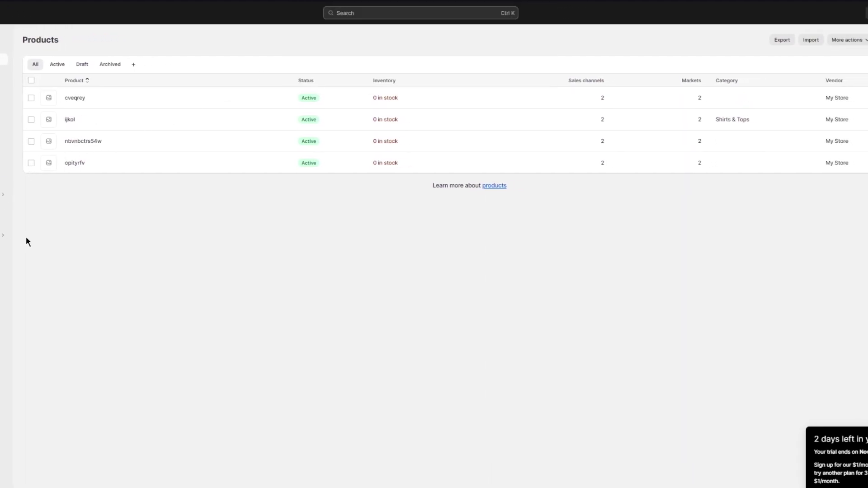
left_click(3, 240)
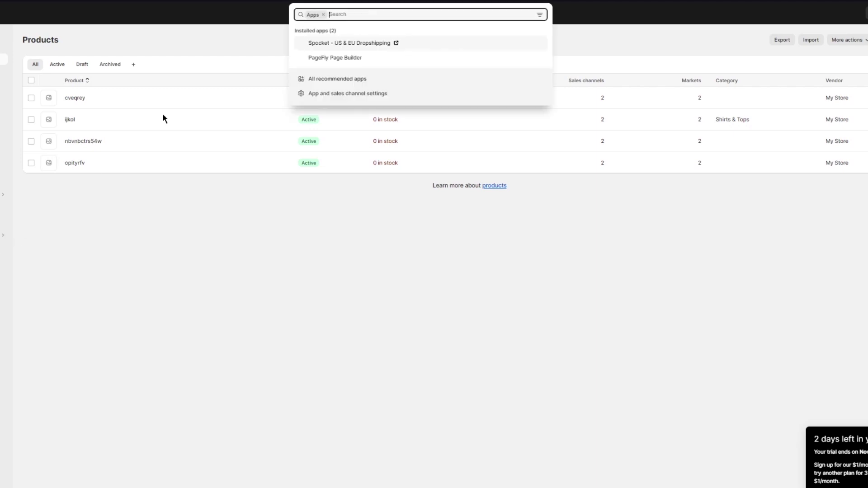
left_click(336, 81)
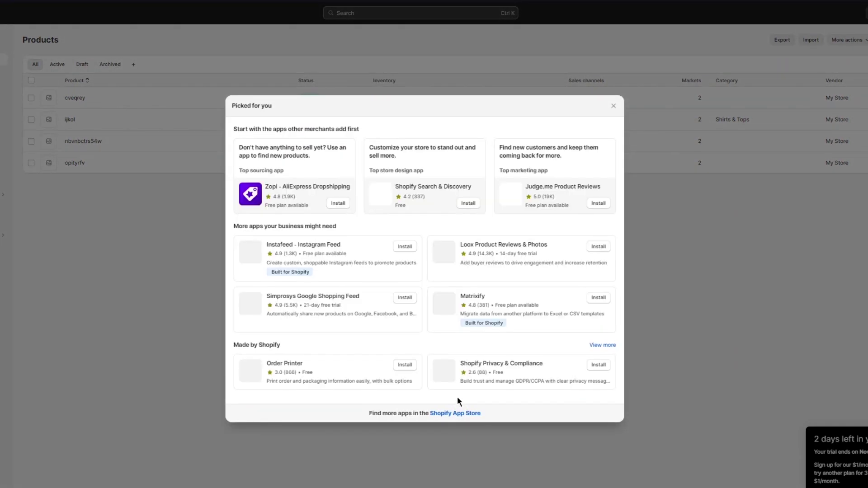
left_click(454, 412)
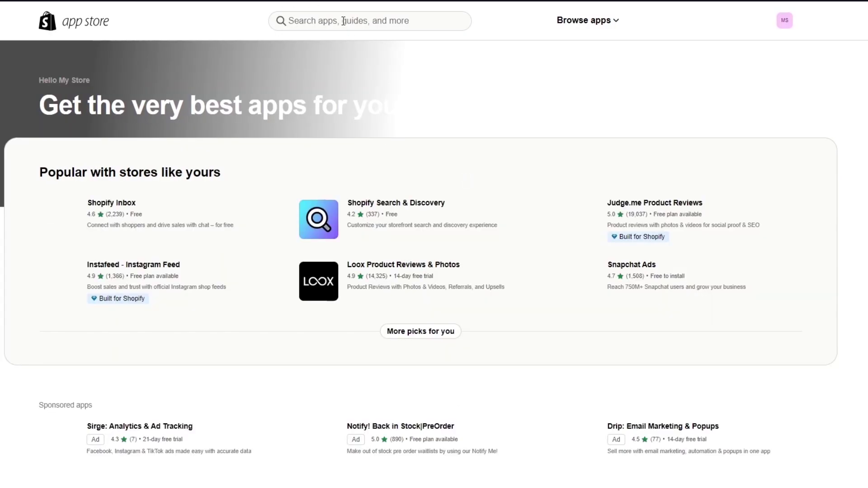
Search the App Store for 'google and youtube' and open the Google & YouTube listing
left_click(343, 20)
type("goog")
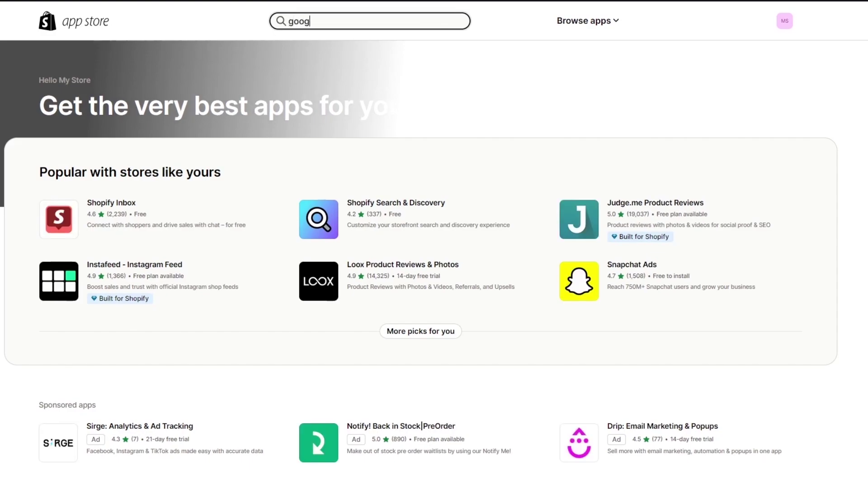
type("le and you")
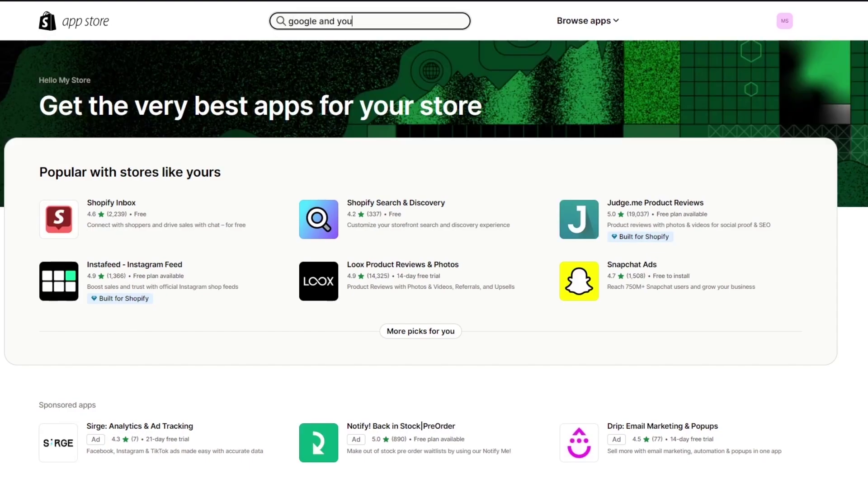
type("tube")
key("Return")
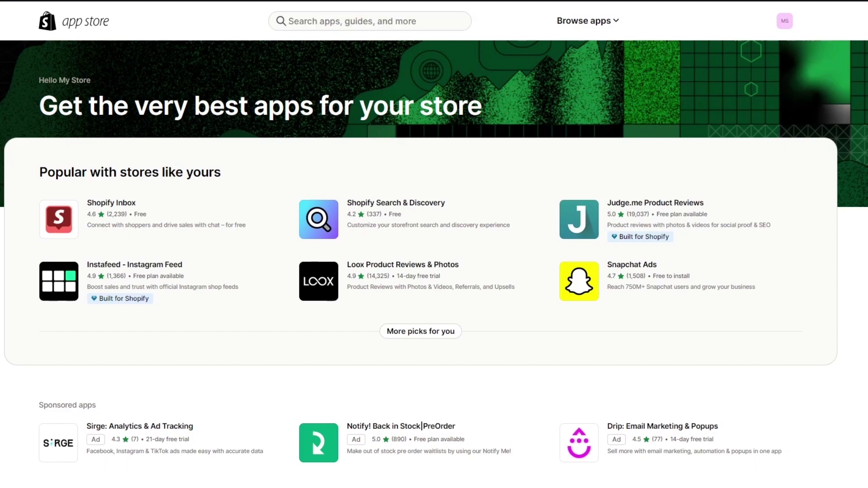
left_click(355, 18)
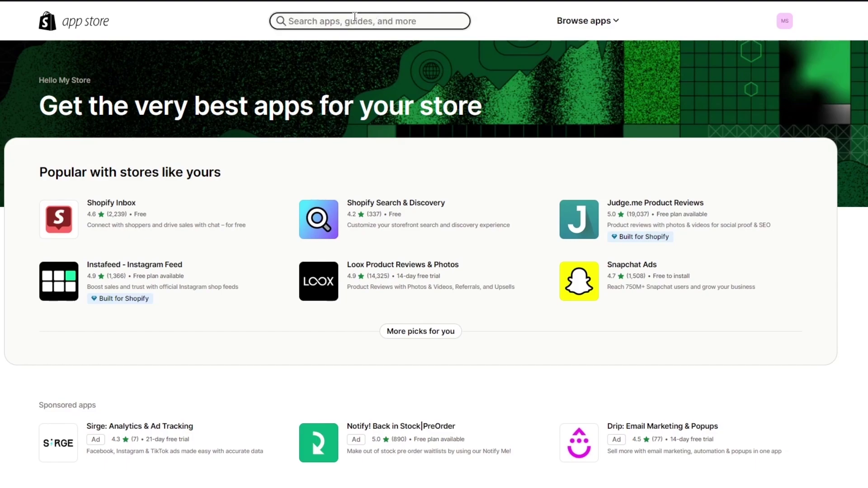
type("google an")
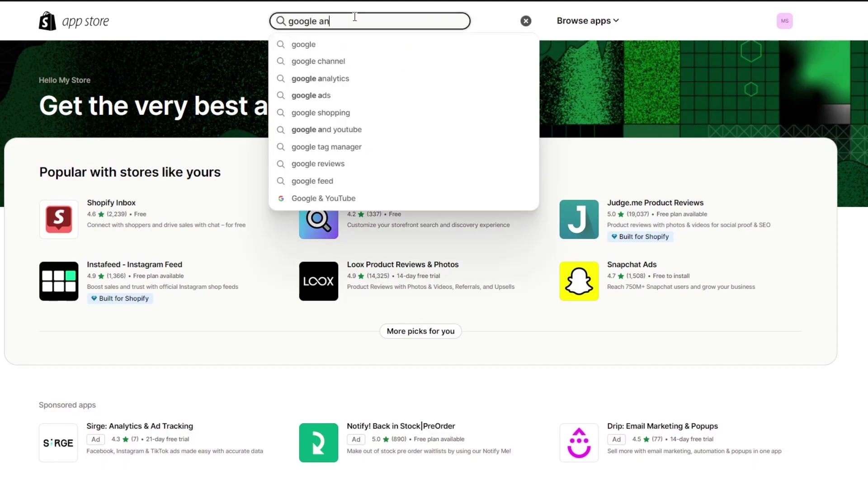
type("d youtube")
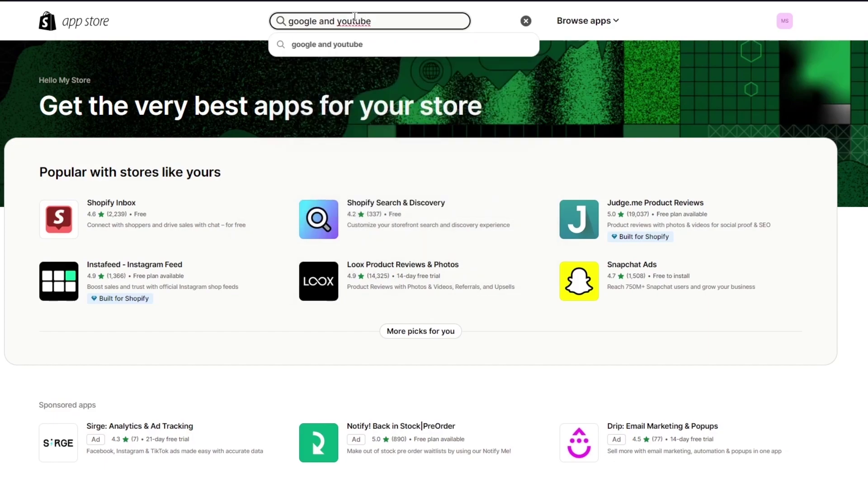
key("Return")
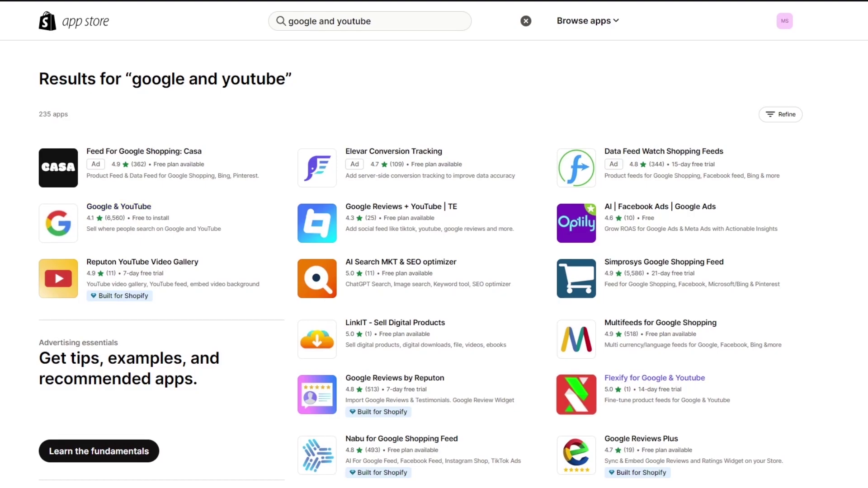
left_click(118, 206)
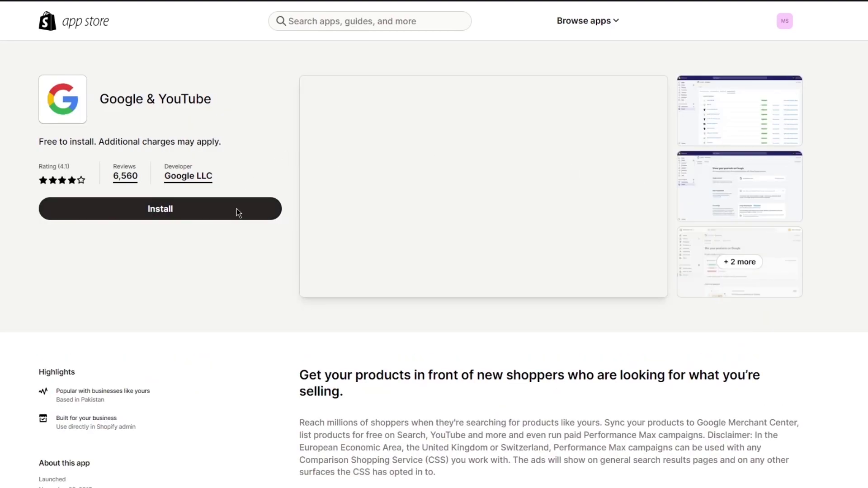
Install Google & YouTube from its App Store listing to reach the permissions screen
left_click(230, 210)
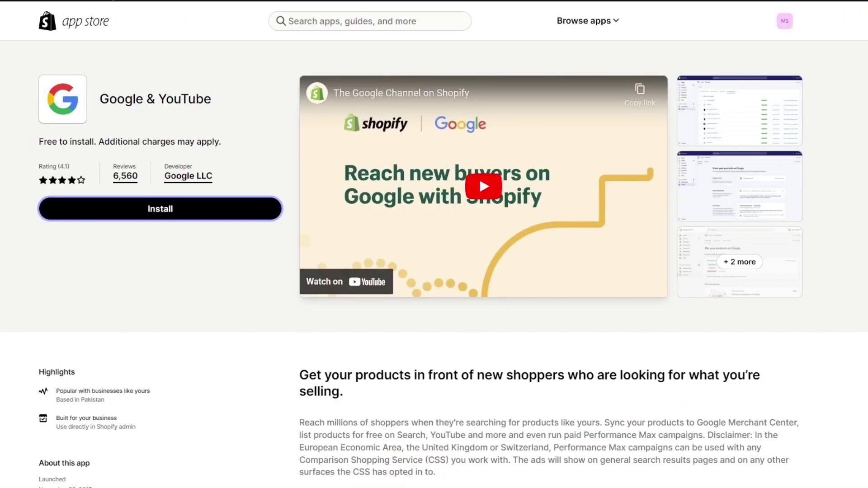
left_click(135, 202)
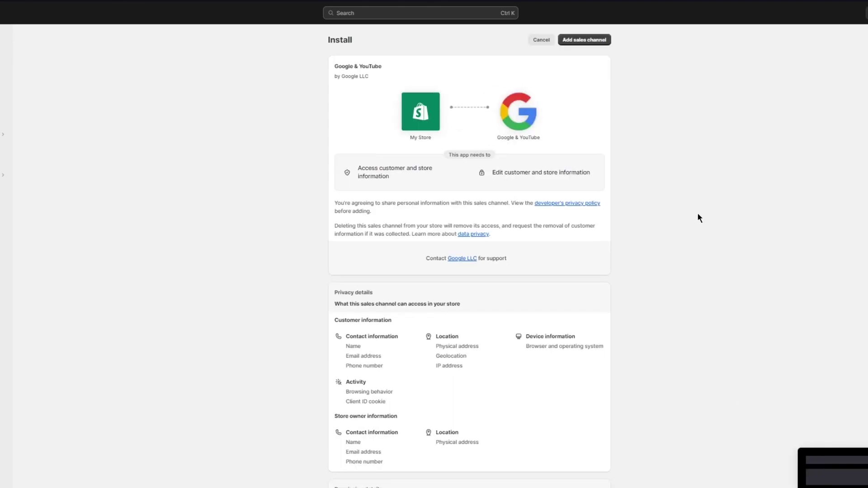
Confirm adding Google & YouTube as a sales channel from the install page
left_click(569, 39)
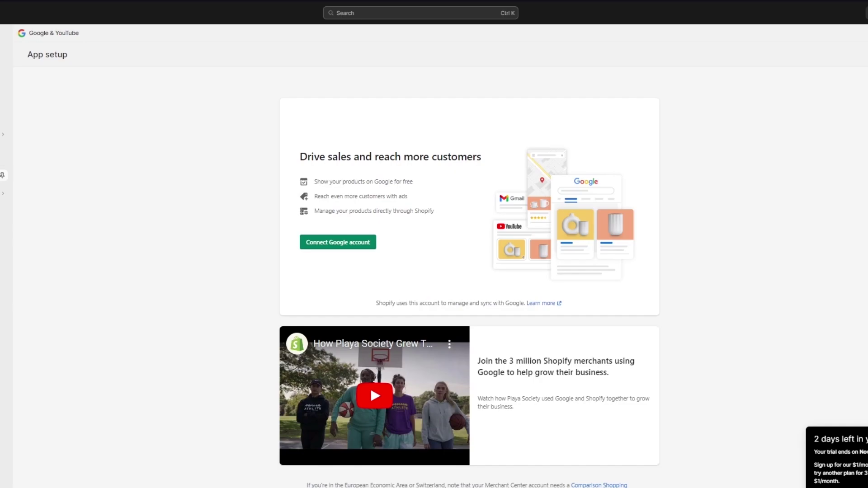
Start the Google account connection for Google & YouTube, checking which account Merchant Center uses
left_click(335, 246)
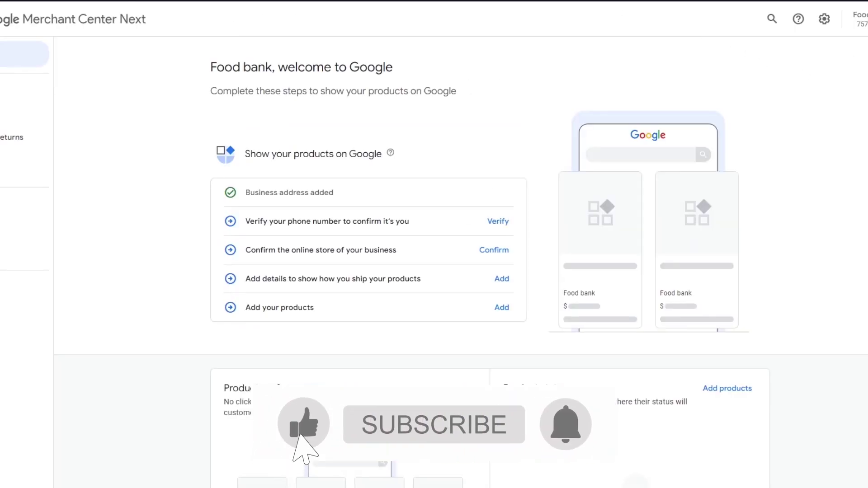
left_click(859, 19)
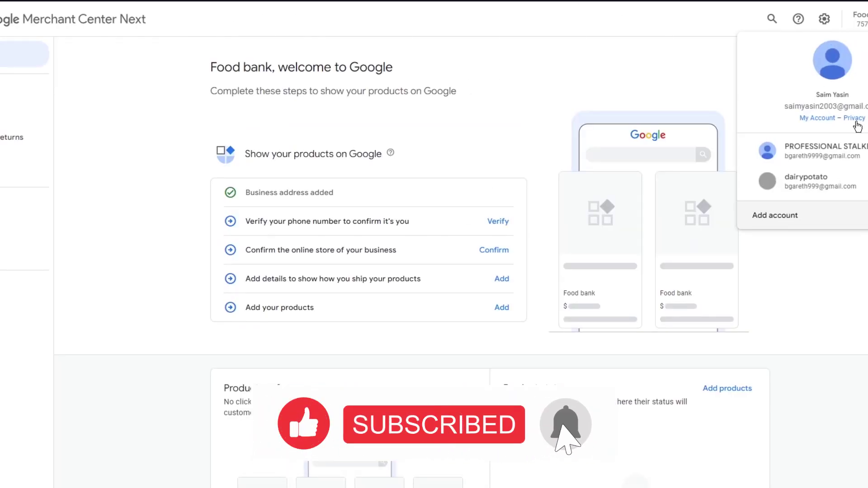
left_click(393, 131)
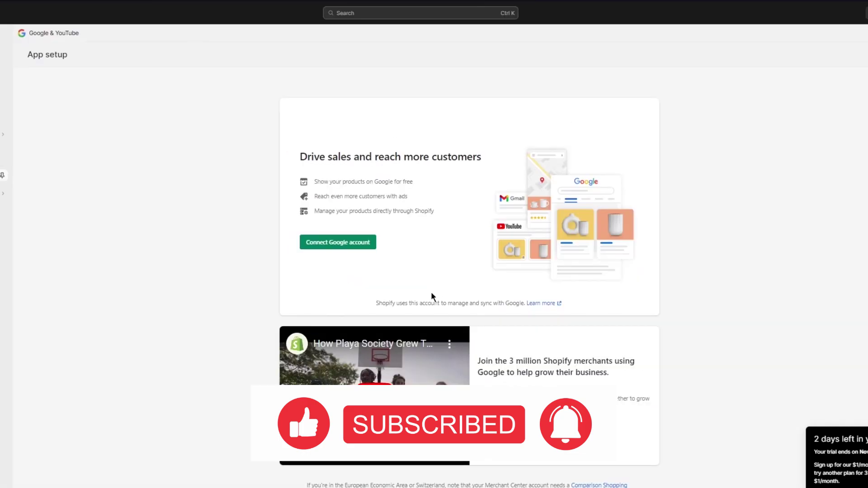
Choose the Google account in the sign-in window and allow Google Channel by Shopify access
mouse_move(433, 486)
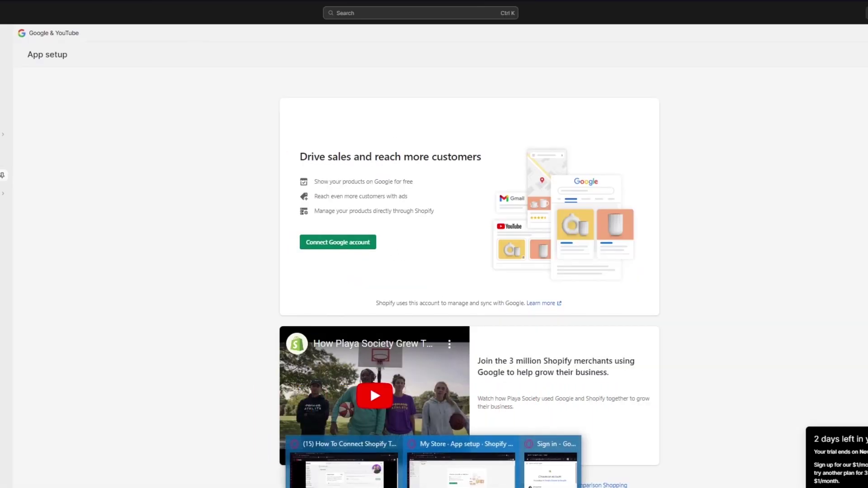
left_click(550, 466)
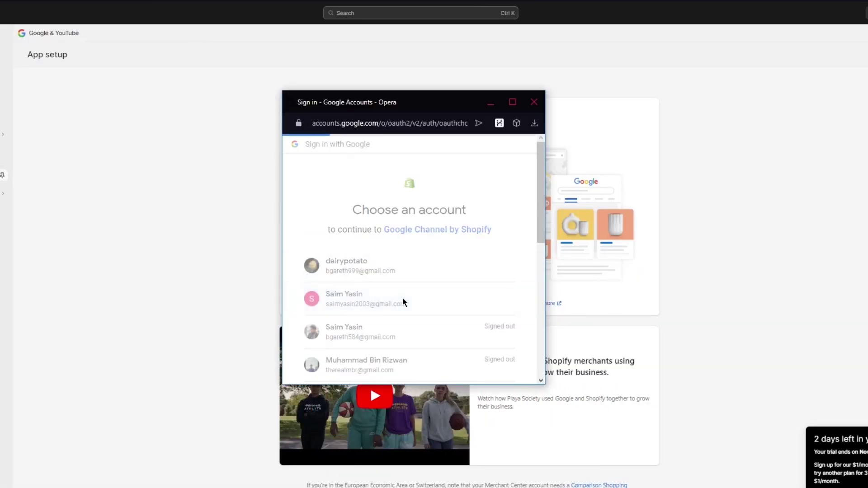
left_click(389, 273)
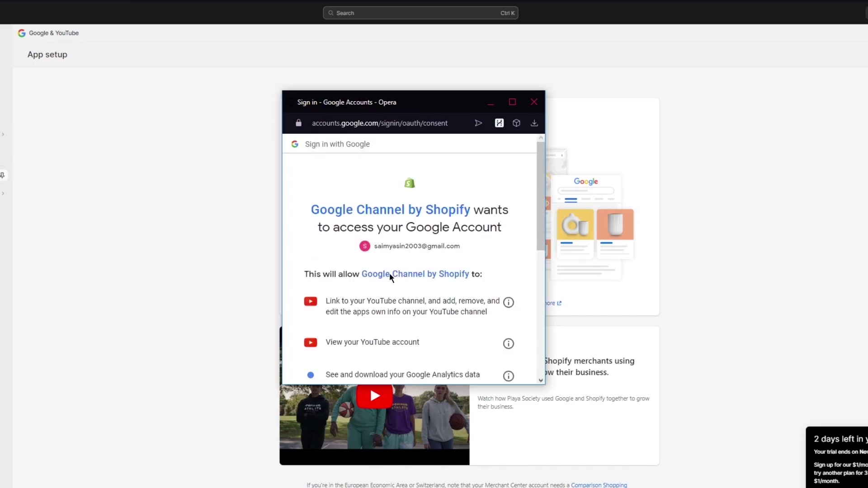
scroll(390, 273, "down", 5)
left_click(450, 316)
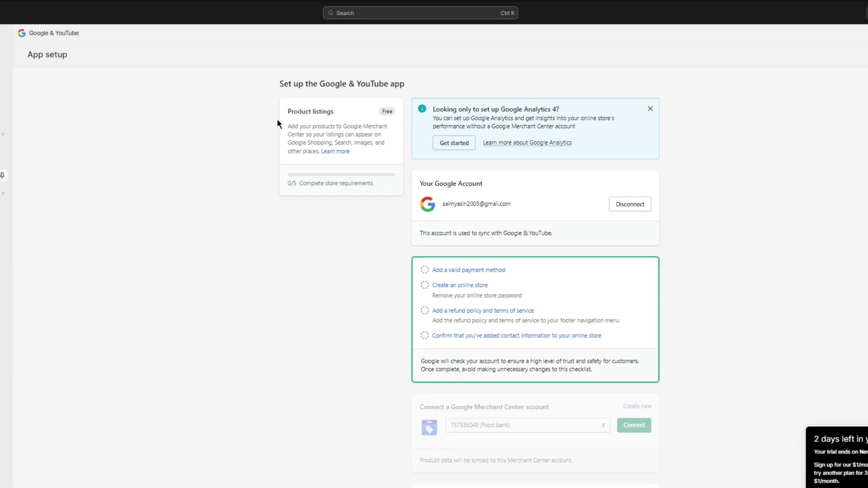
scroll(429, 149, "down", 4)
scroll(452, 265, "up", 2)
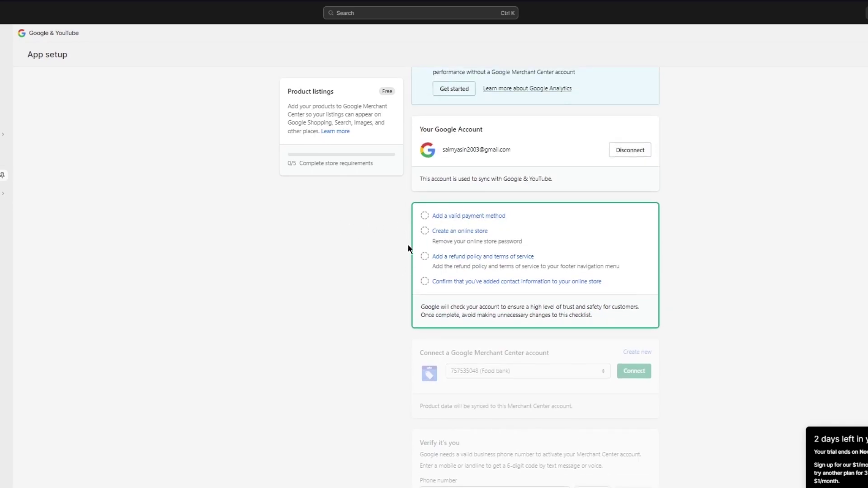
scroll(477, 265, "down", 5)
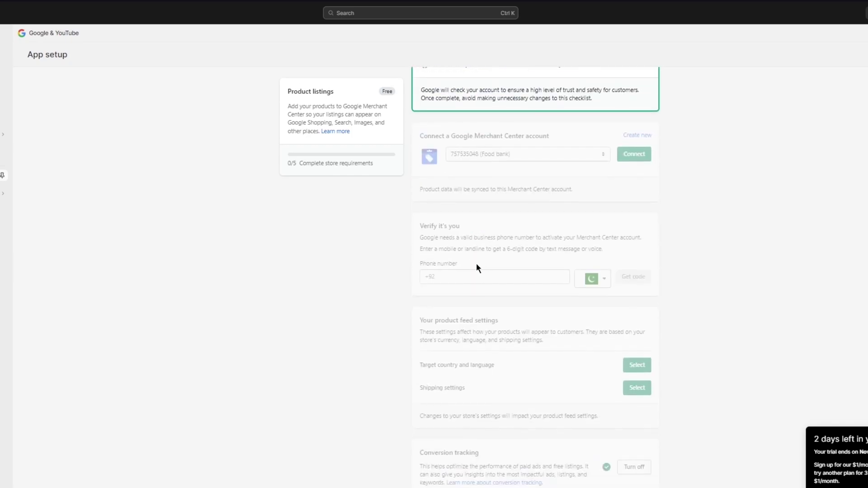
scroll(395, 220, "up", 6)
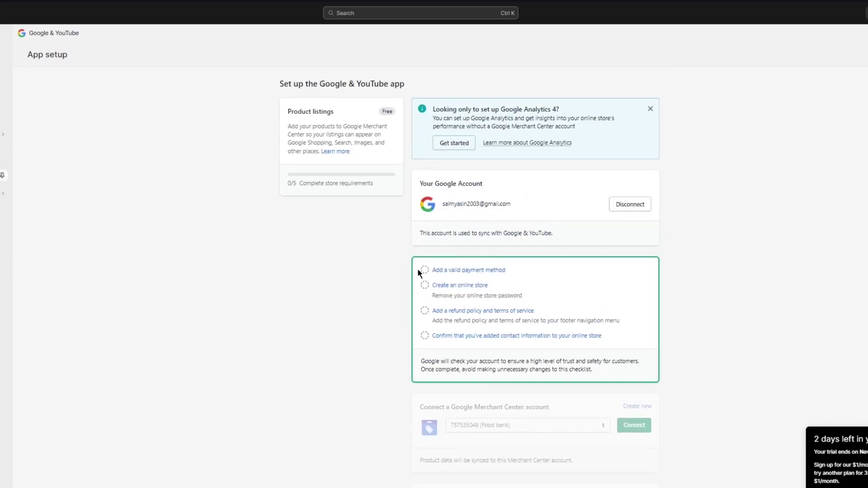
left_click(443, 271)
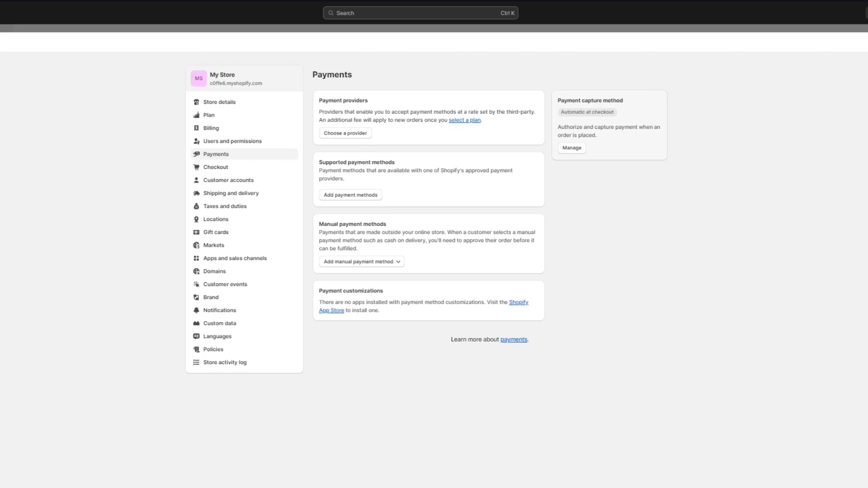
key("ctrl+w")
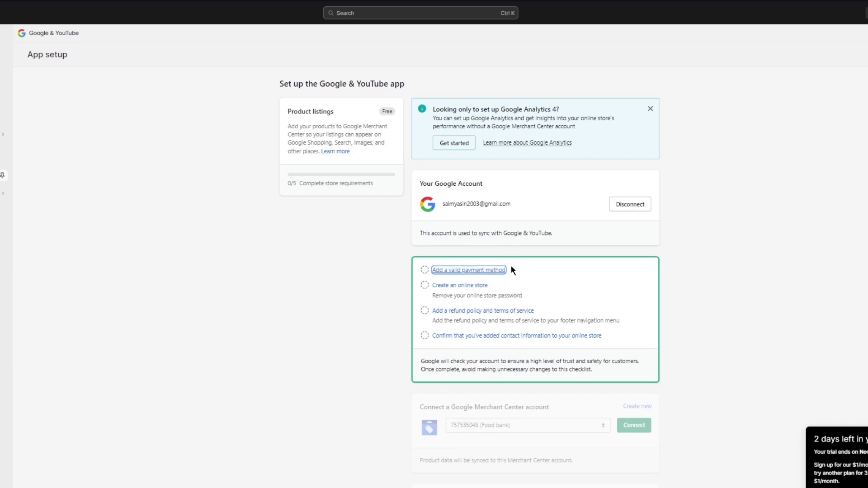
scroll(493, 277, "down", 3)
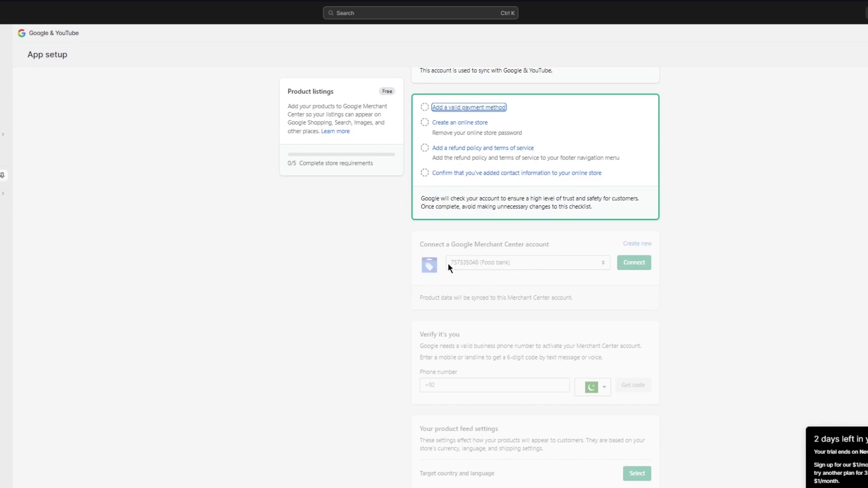
left_click_drag(449, 267, 515, 260)
left_click(513, 263)
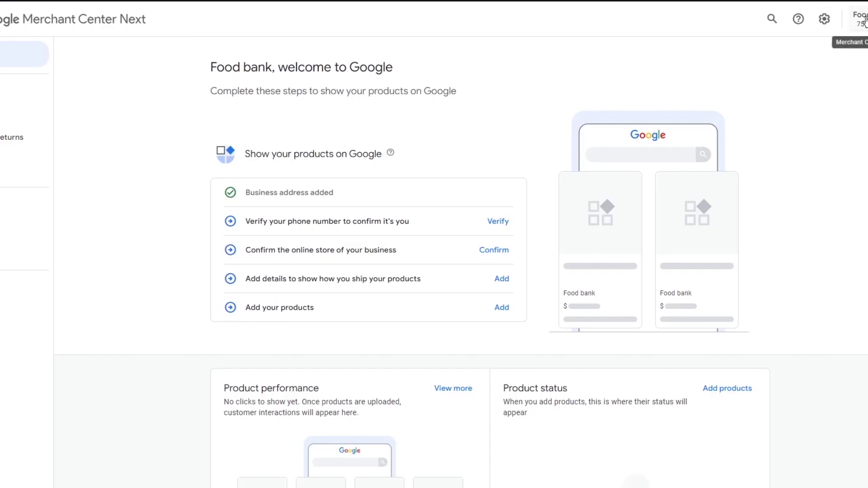
left_click(858, 19)
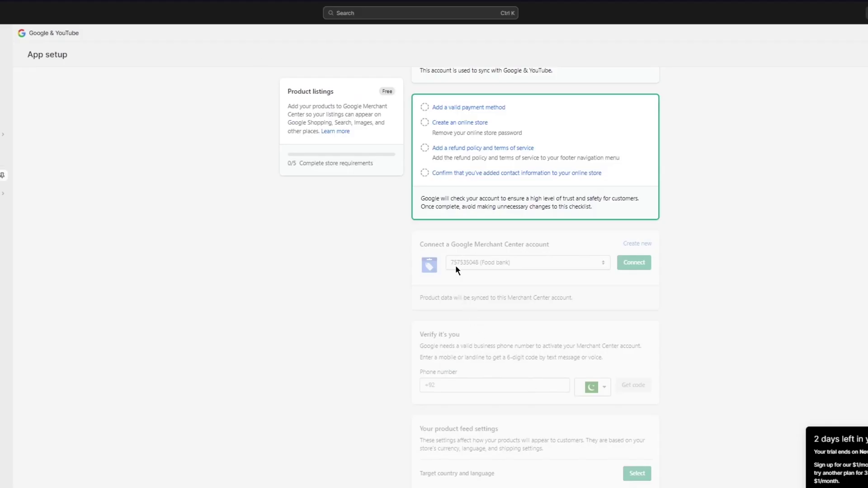
scroll(480, 297, "down", 3)
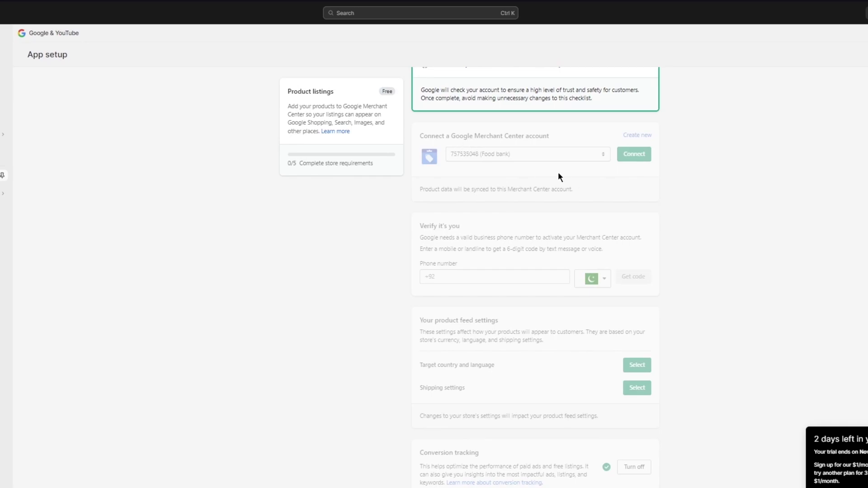
left_click_drag(461, 244, 623, 248)
scroll(490, 229, "down", 3)
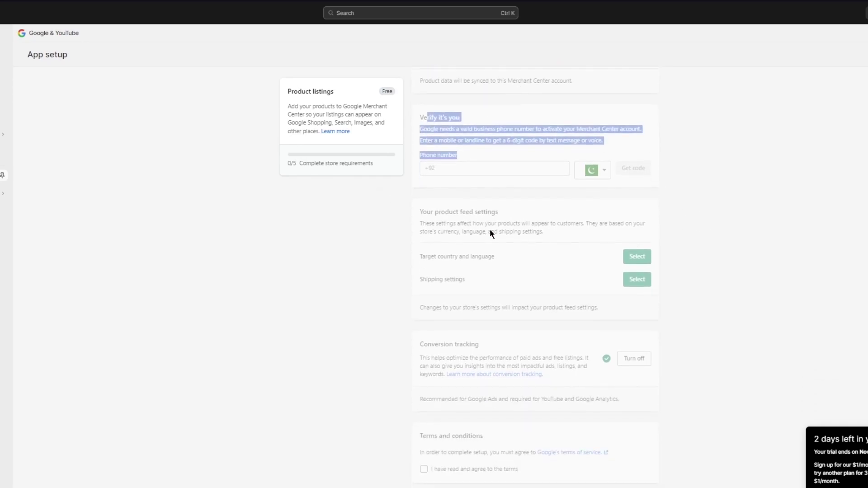
left_click(439, 225)
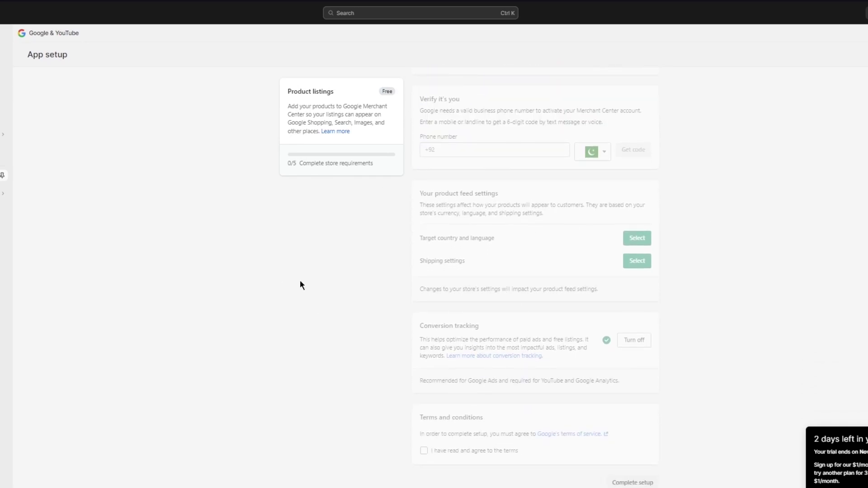
scroll(300, 280, "up", 10)
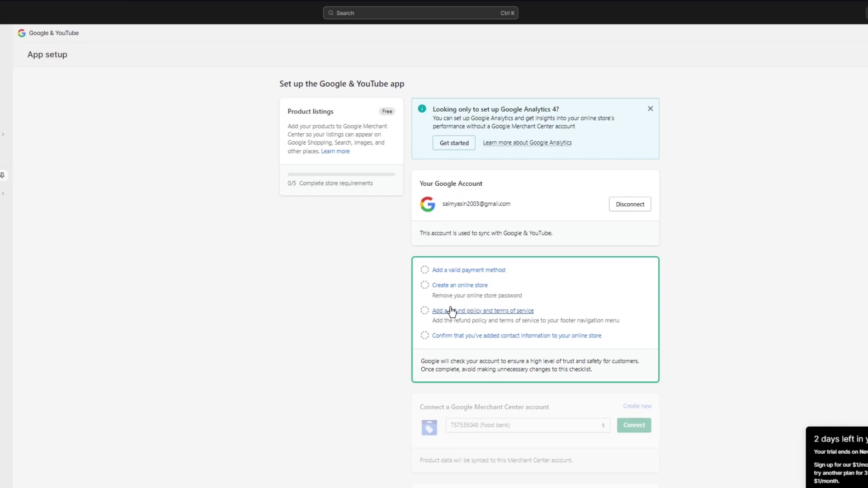
scroll(421, 294, "down", 3)
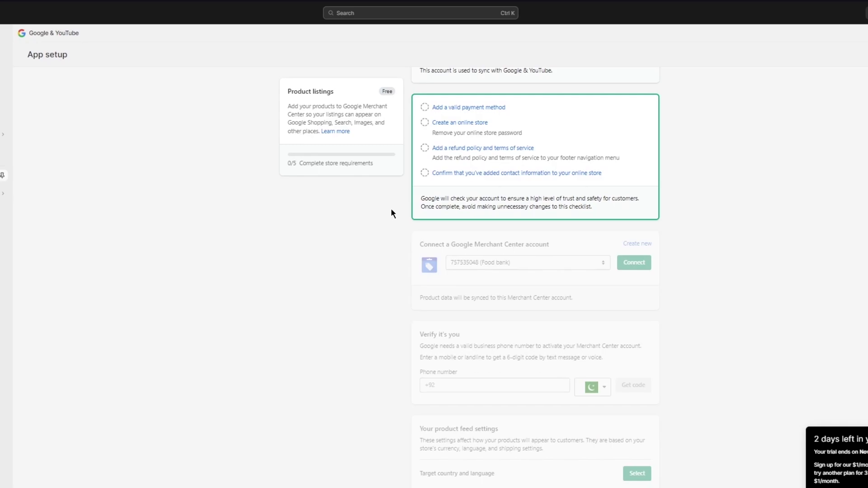